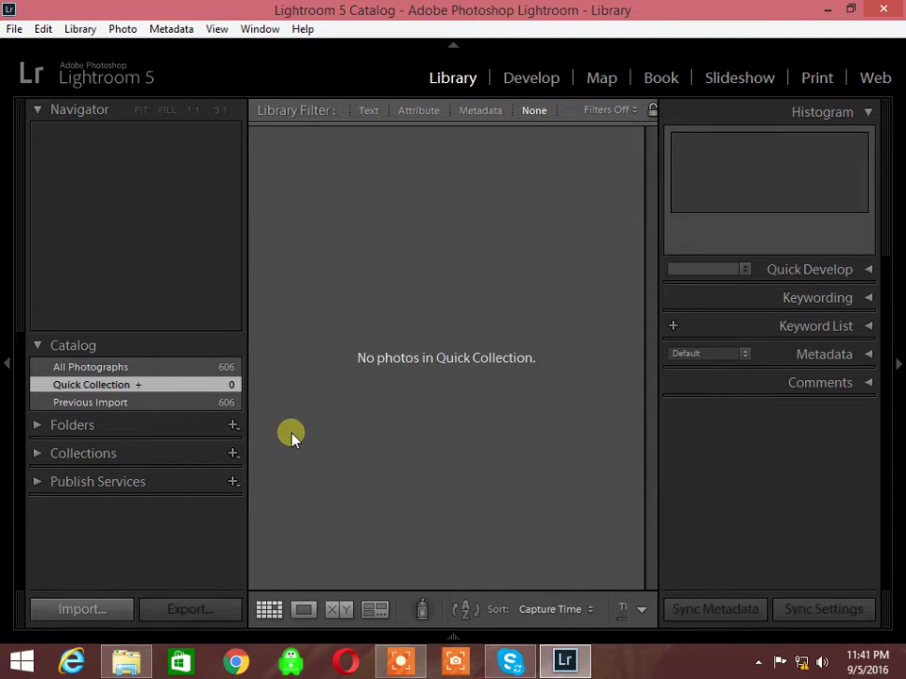
Step: Pick the three-person group photo from Previous Import and open it in the Develop module
left_click(182, 404)
scroll(455, 541, "down", 3)
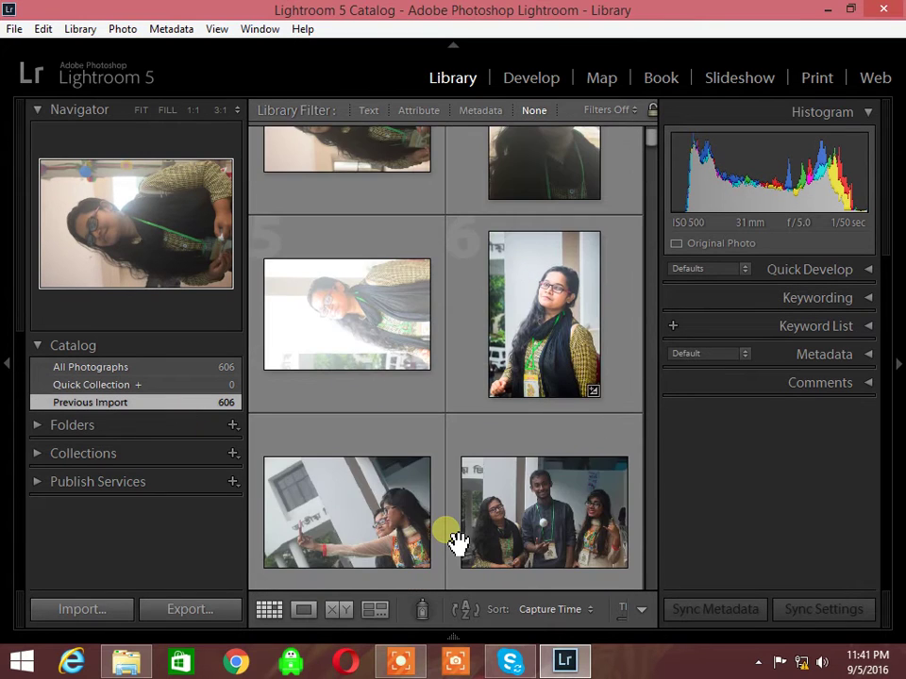
scroll(455, 542, "down", 2)
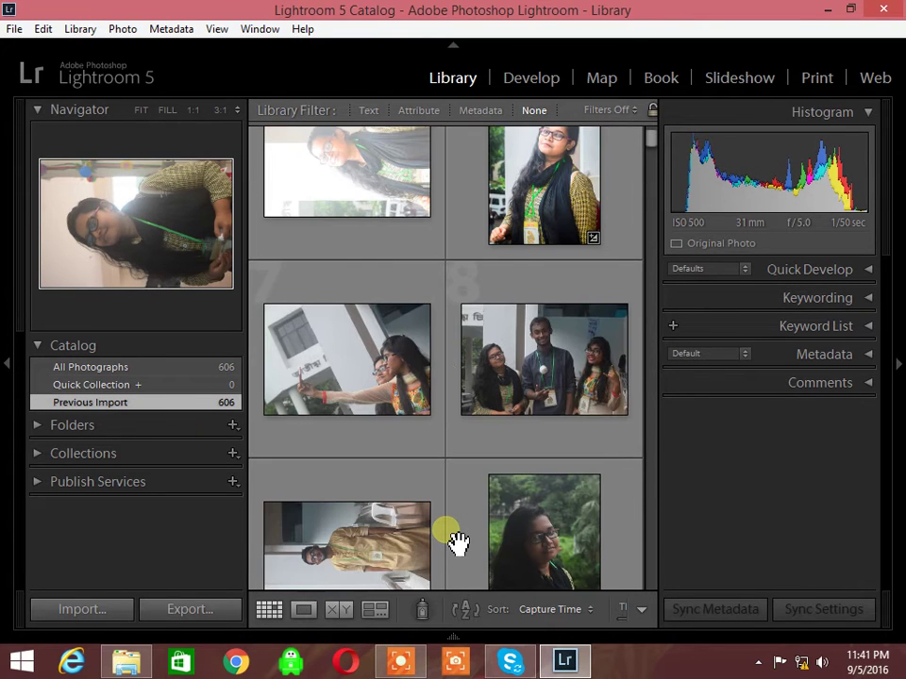
left_click(535, 396)
left_click(547, 85)
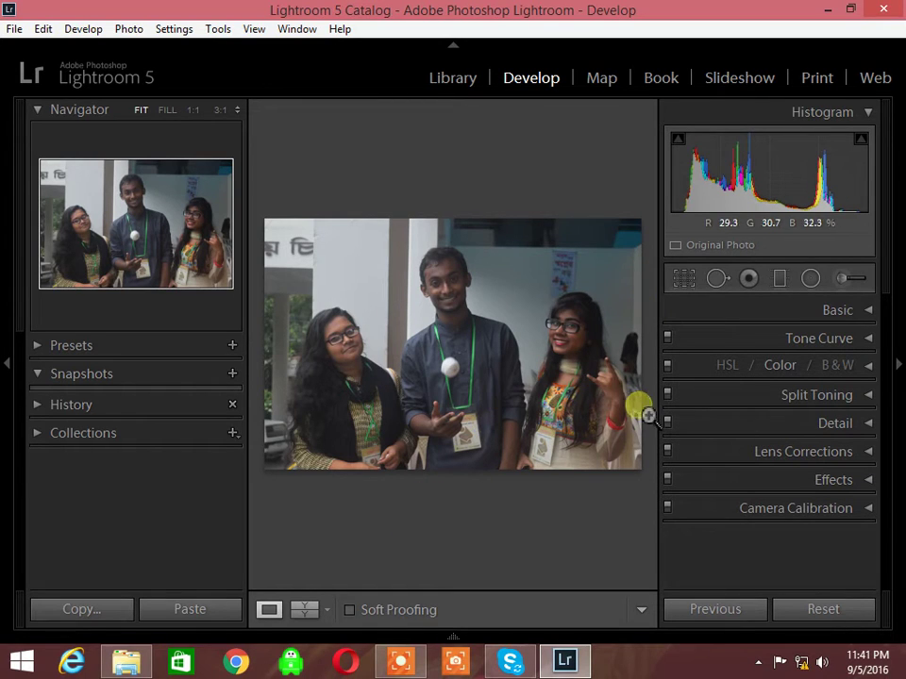
Step: In Basic, set exposure to +0.83 and contrast to +50, and lift the shadows
left_click(839, 311)
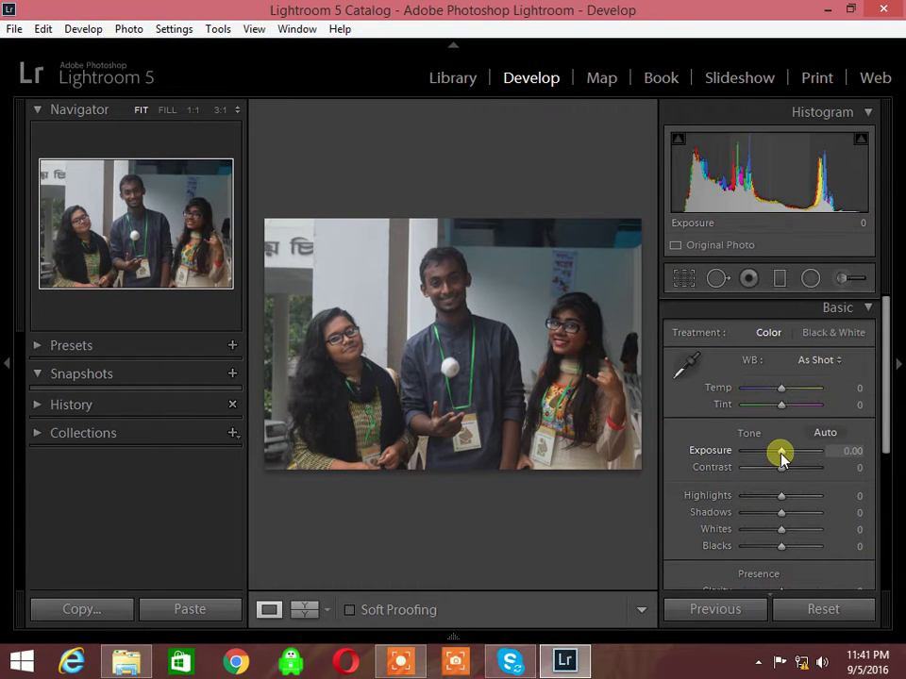
left_click_drag(782, 451, 785, 452)
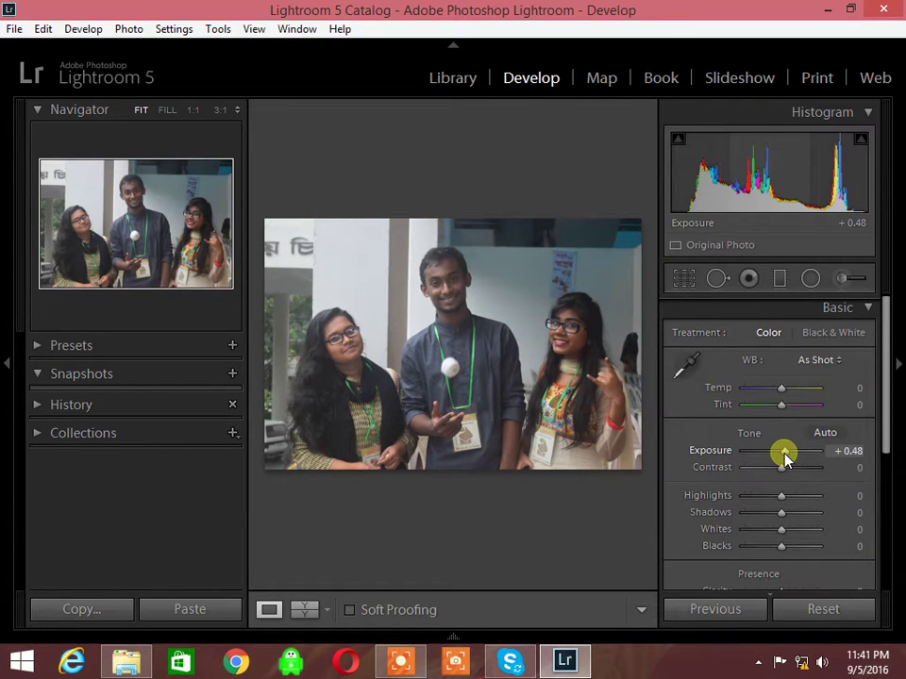
double_click(783, 453)
mouse_move(782, 467)
left_mouse_down()
mouse_move(798, 465)
mouse_move(727, 502)
mouse_move(827, 504)
mouse_move(697, 497)
mouse_move(788, 506)
mouse_move(693, 507)
left_mouse_up()
mouse_move(782, 515)
left_mouse_down()
mouse_move(802, 521)
mouse_move(779, 552)
mouse_move(788, 529)
left_mouse_up()
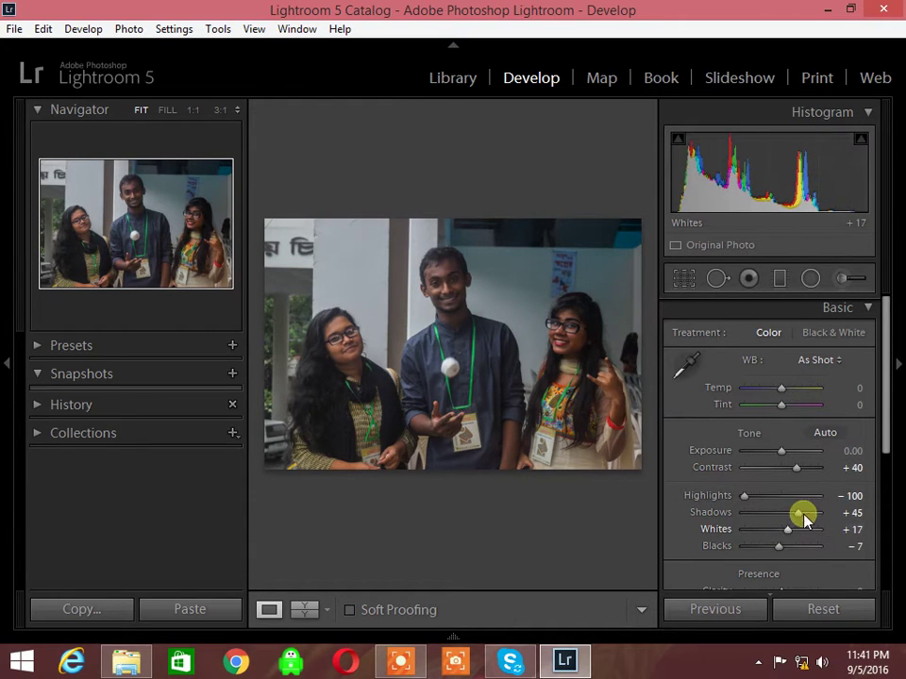
mouse_move(783, 451)
left_mouse_down()
mouse_move(805, 469)
mouse_move(782, 522)
left_mouse_up()
Step: Raise shadows to +57, adjust whites and blacks, and warm the temperature to +2
scroll(864, 431, "down", 2)
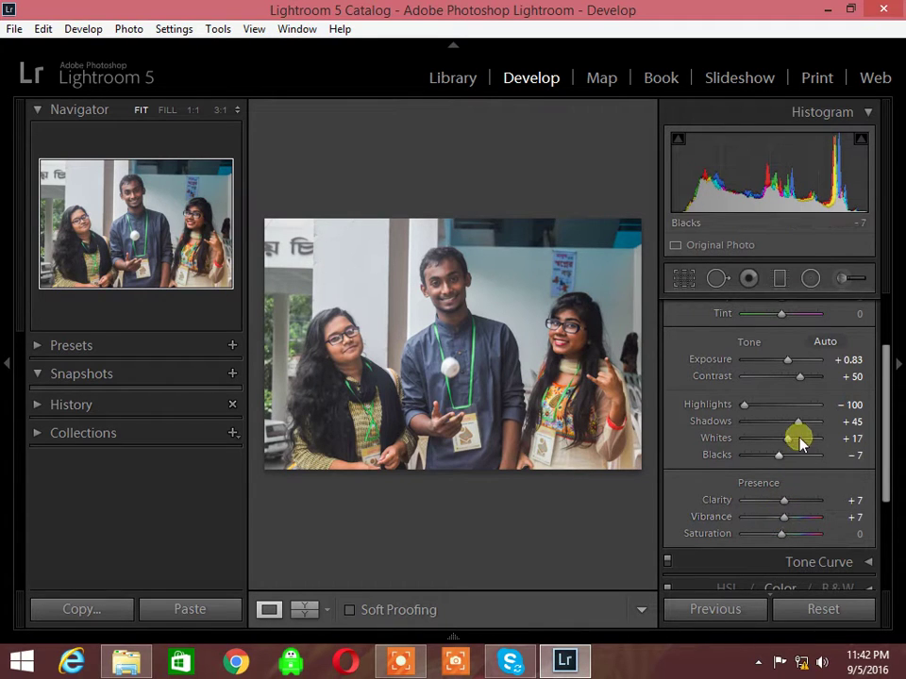
left_click_drag(796, 423, 800, 424)
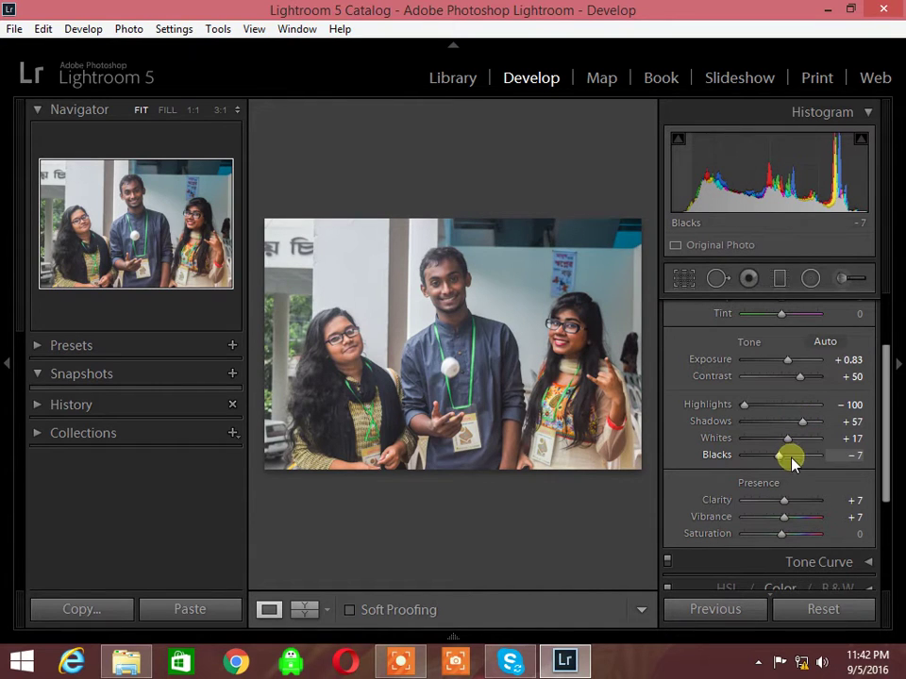
left_click_drag(780, 459, 775, 460)
scroll(849, 424, "up", 2)
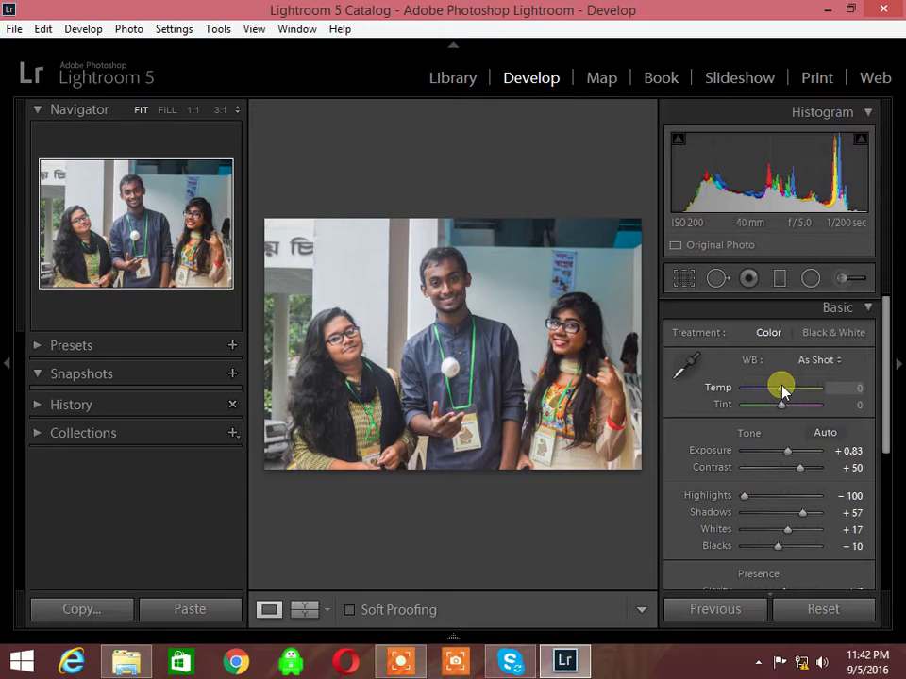
left_click_drag(781, 387, 783, 388)
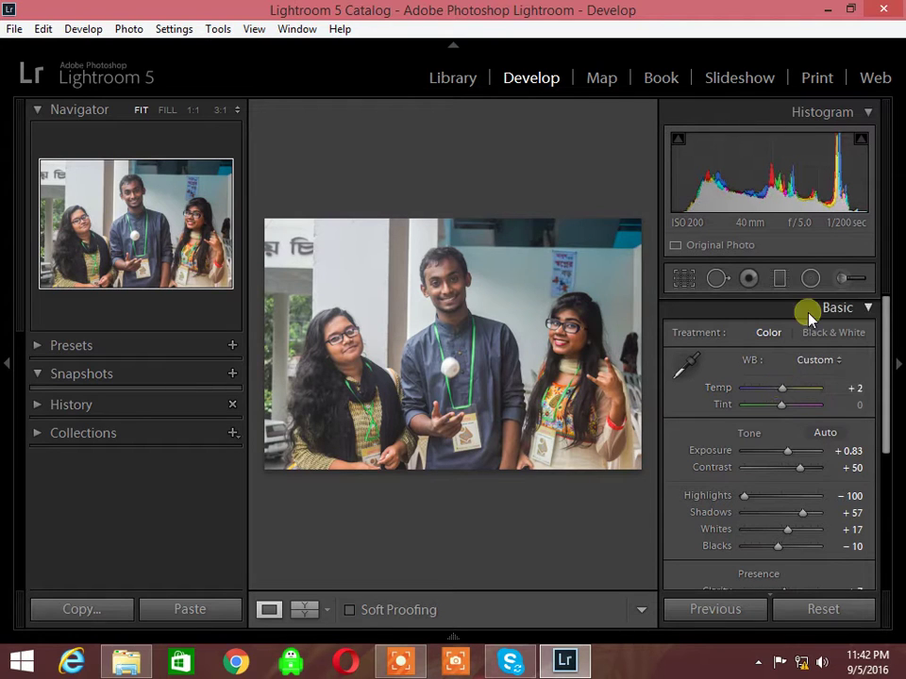
left_click(868, 306)
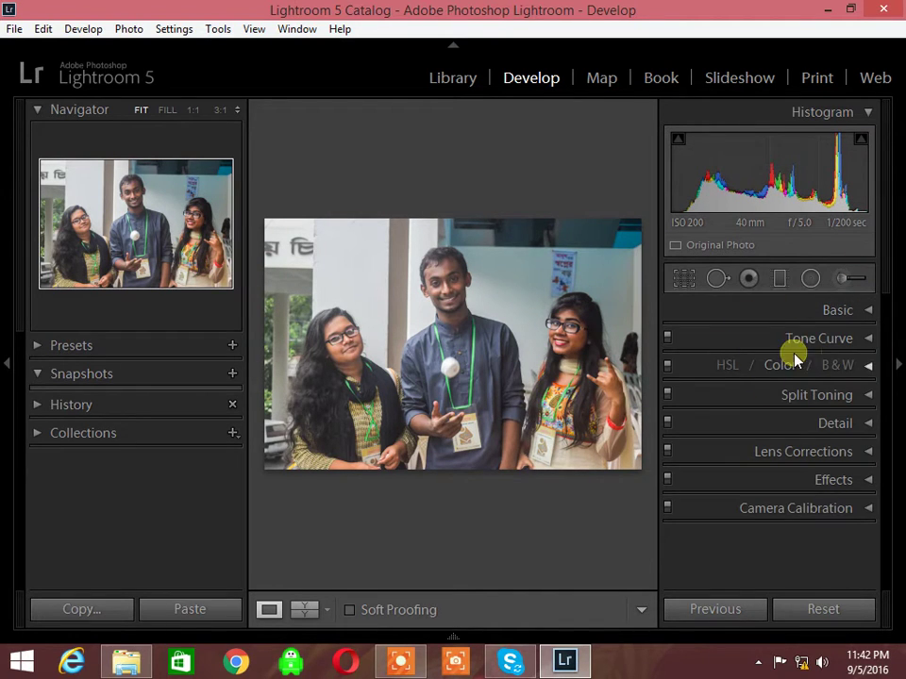
Step: In HSL, boost red saturation to +40 and set orange luminance to about +22
left_click(781, 364)
left_click_drag(784, 395, 800, 396)
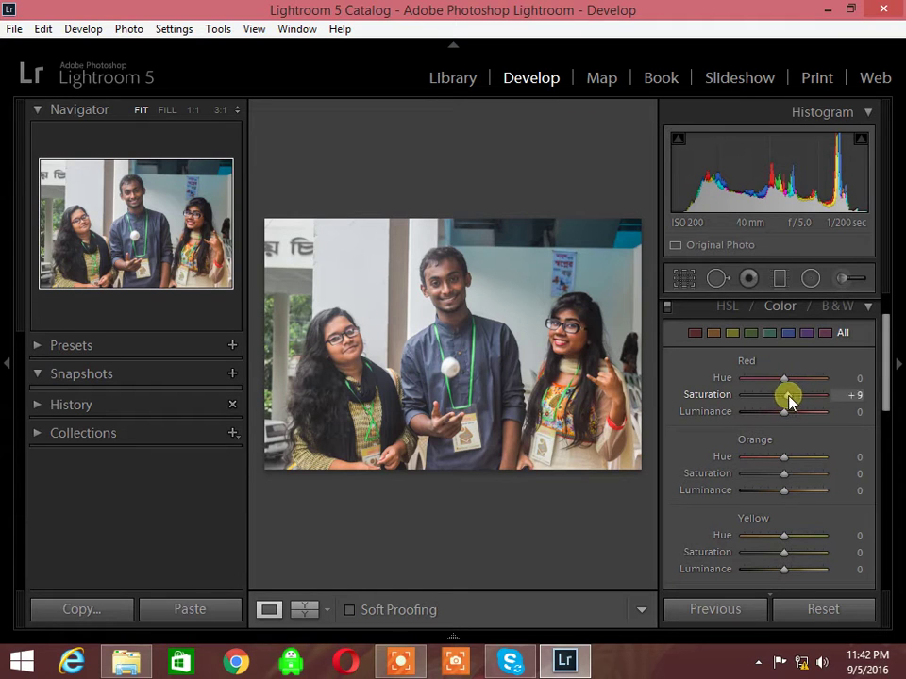
left_click_drag(783, 490, 792, 490)
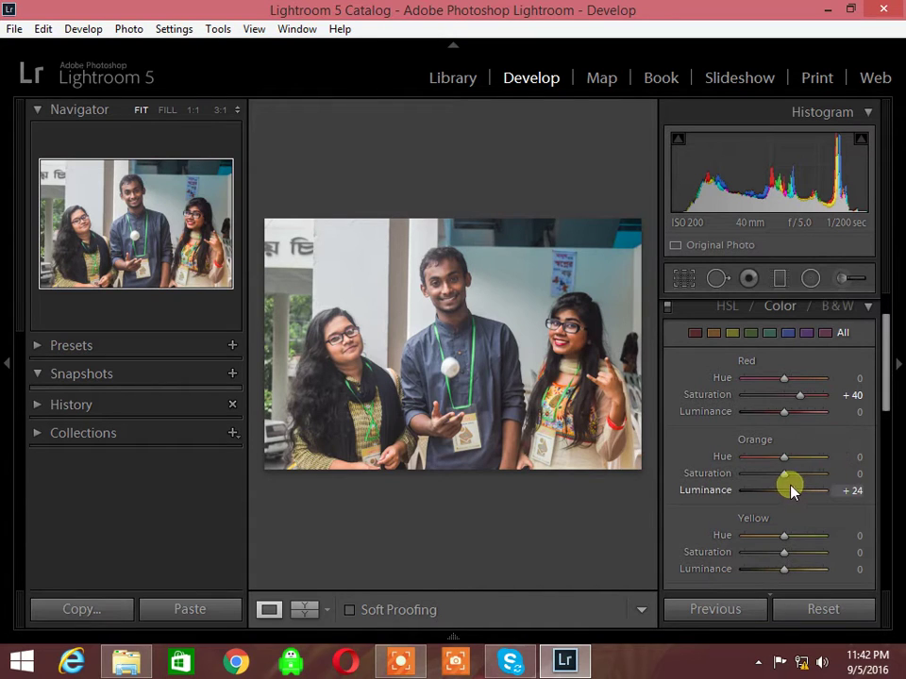
left_click_drag(797, 490, 748, 482)
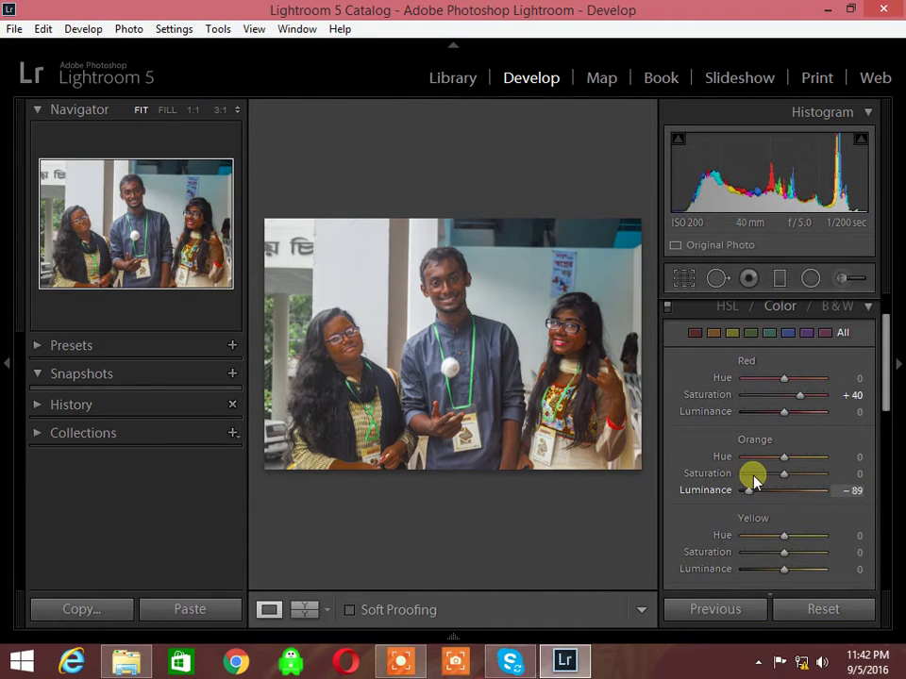
left_click_drag(748, 482, 795, 482)
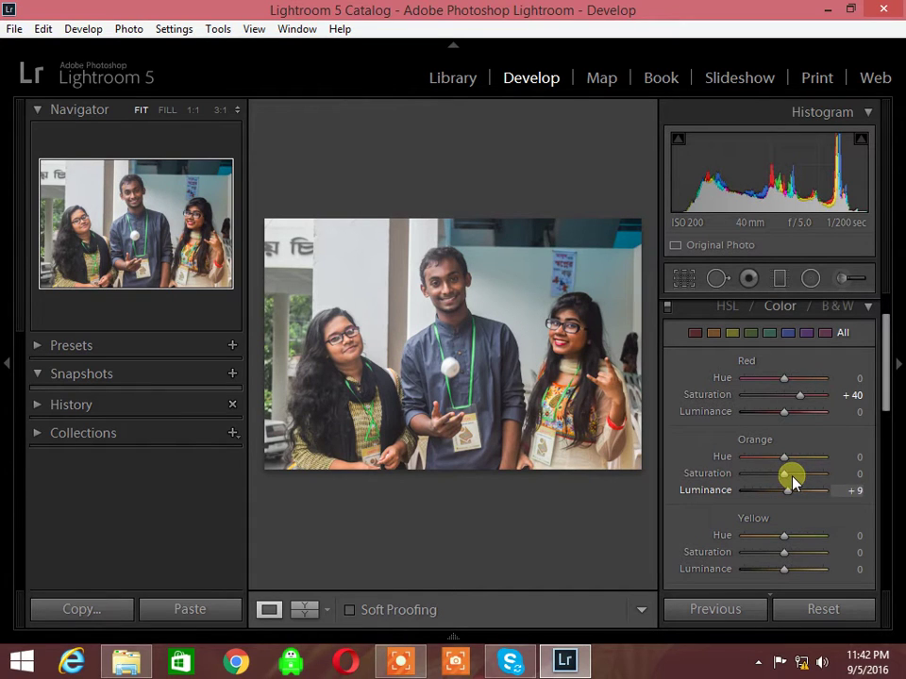
mouse_move(796, 482)
left_mouse_down()
mouse_move(842, 485)
mouse_move(803, 494)
left_mouse_up()
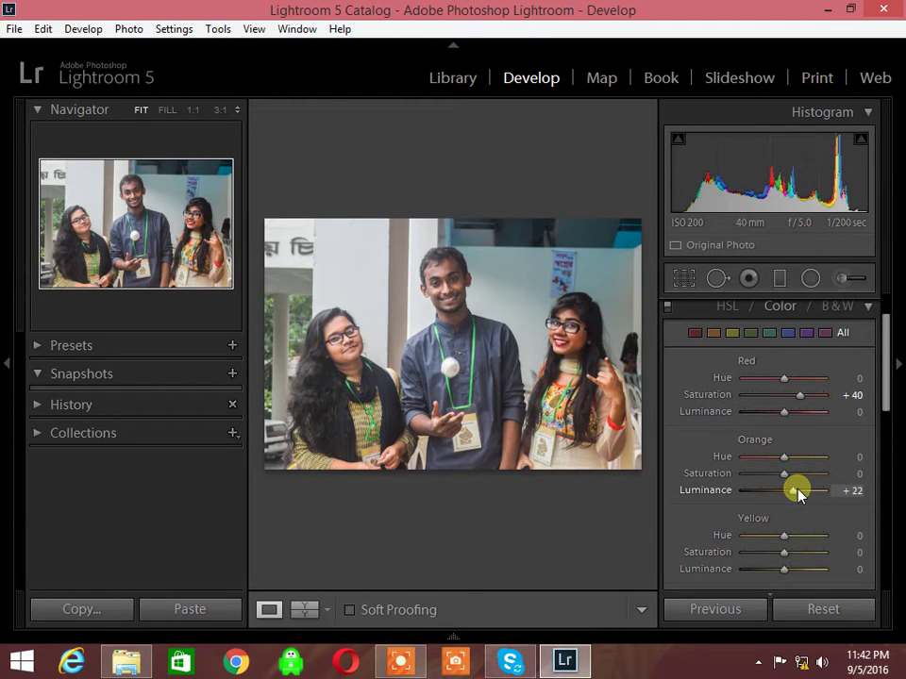
Step: Raise saturation of Yellow +36, Green +38, Aqua +29, Blue +24 and Purple +7
scroll(811, 505, "down", 2)
left_click_drag(785, 487, 797, 491)
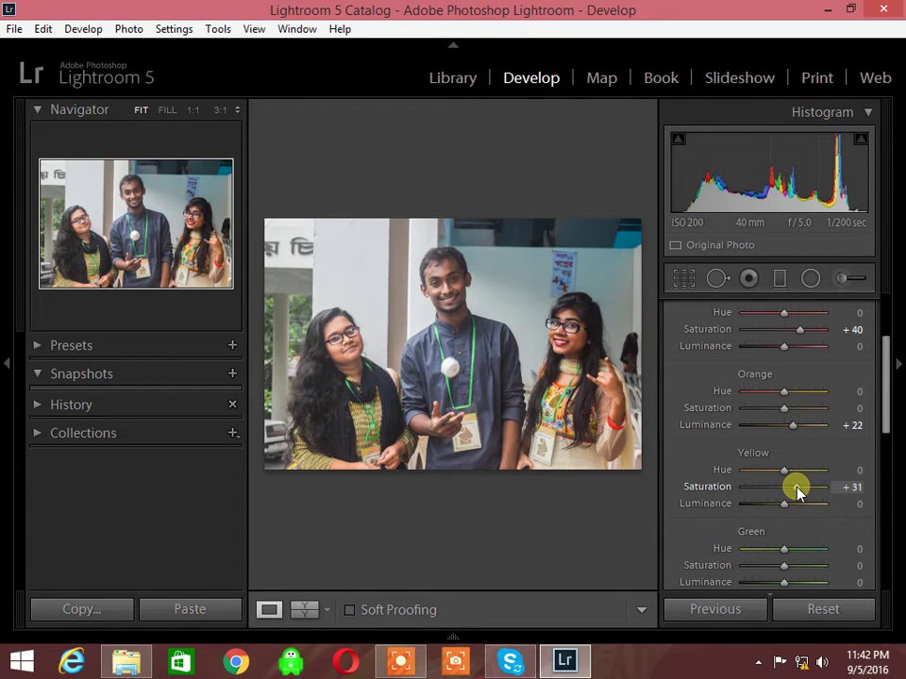
scroll(801, 542, "down", 4)
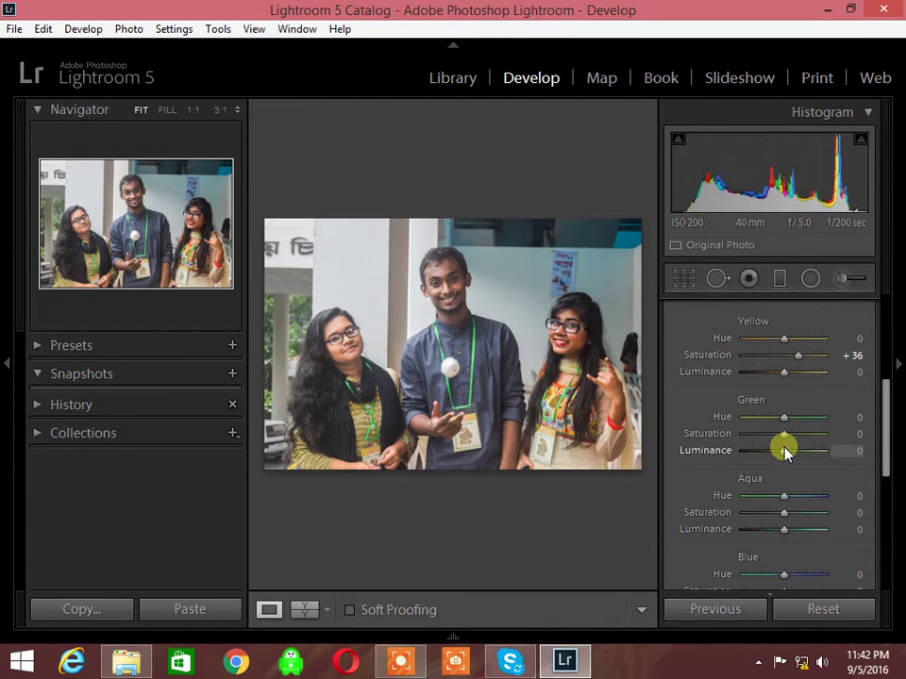
left_click_drag(785, 436, 799, 436)
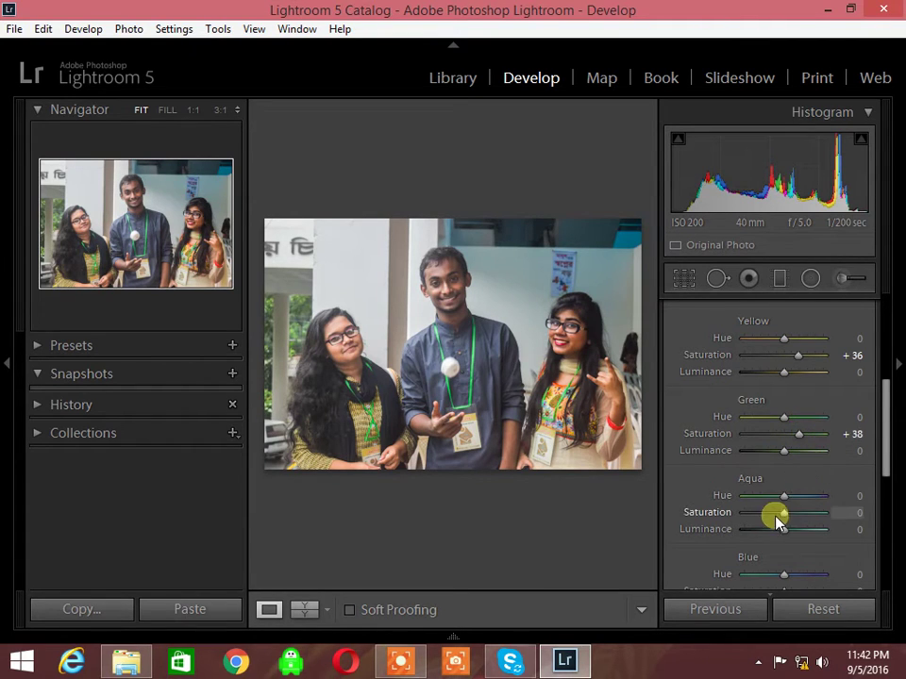
mouse_move(785, 515)
left_mouse_down()
mouse_move(797, 515)
mouse_move(792, 530)
left_mouse_up()
scroll(849, 515, "down", 2)
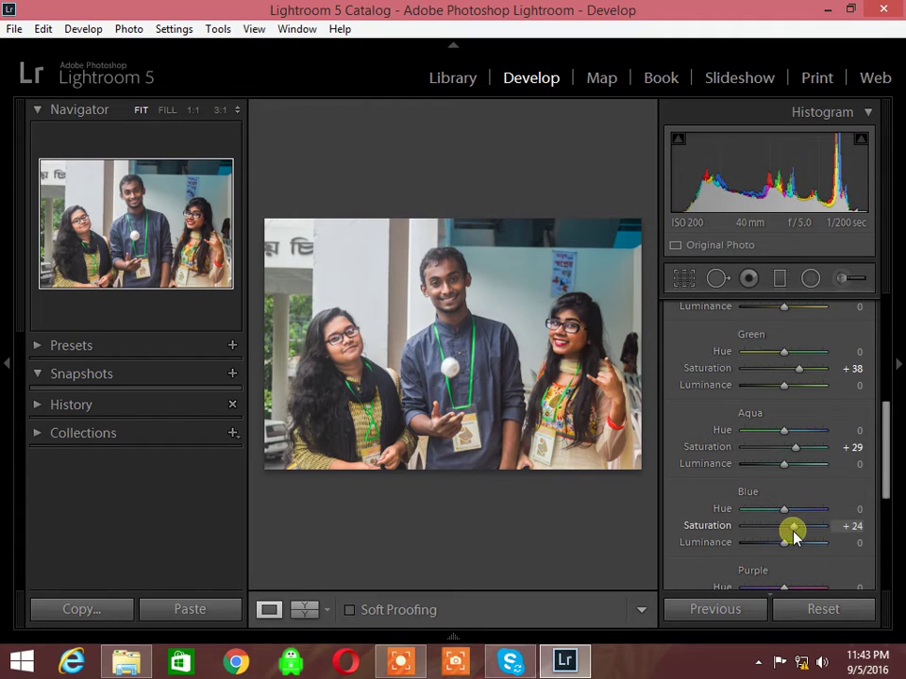
scroll(849, 467, "down", 3)
left_click_drag(784, 475, 787, 475)
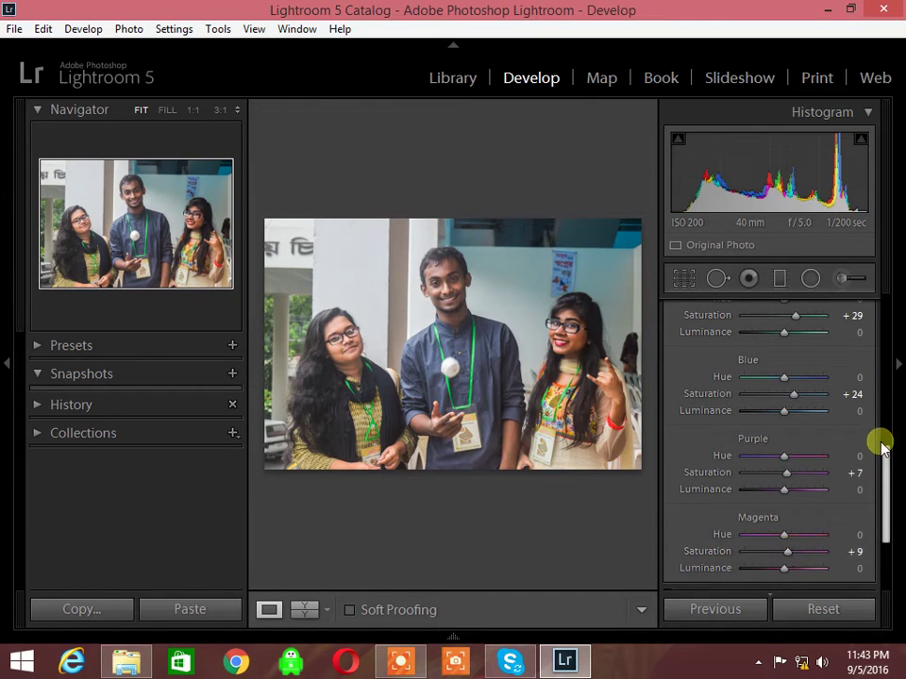
scroll(876, 448, "up", 5)
Step: Set sharpening Amount to 71 and luminance noise reduction to 21
left_click(864, 373)
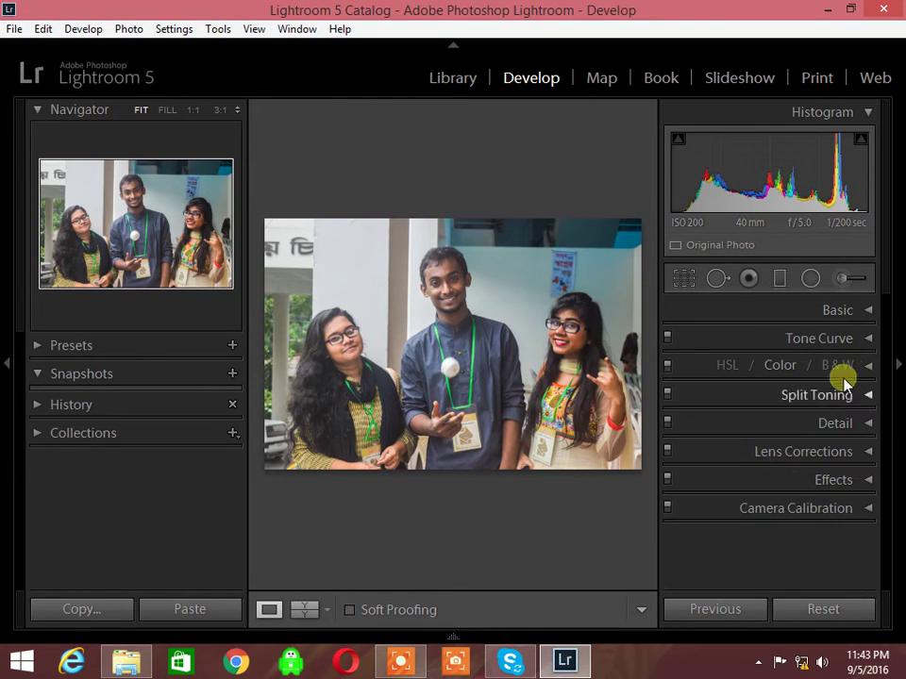
left_click(832, 420)
mouse_move(758, 521)
left_mouse_down()
mouse_move(780, 515)
mouse_move(762, 510)
left_mouse_up()
scroll(811, 473, "down", 3)
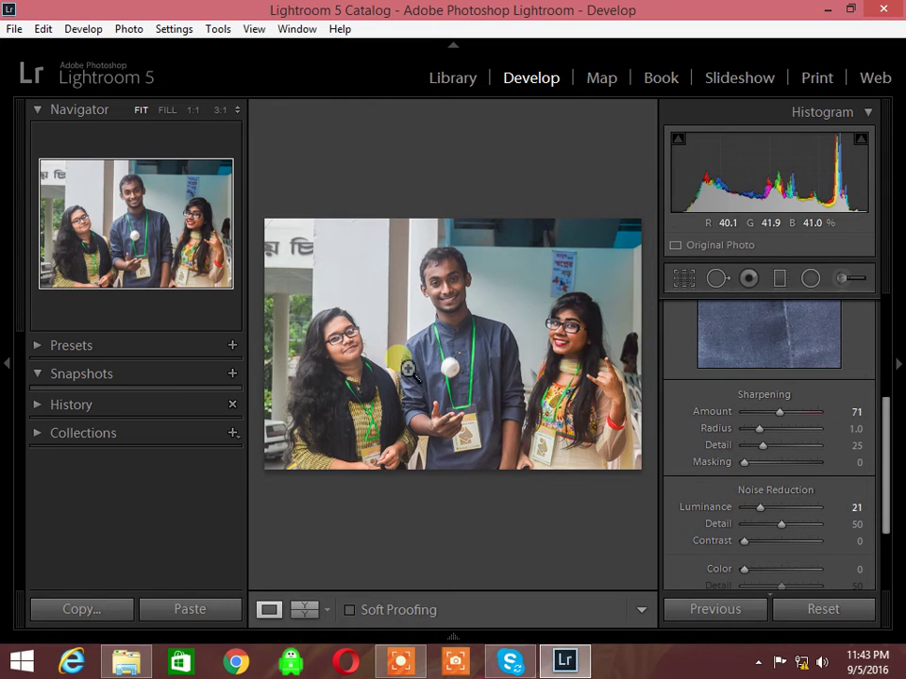
Step: Inspect the woman's and man's faces at 100% zoom, then return to the fitted view
left_click(359, 346)
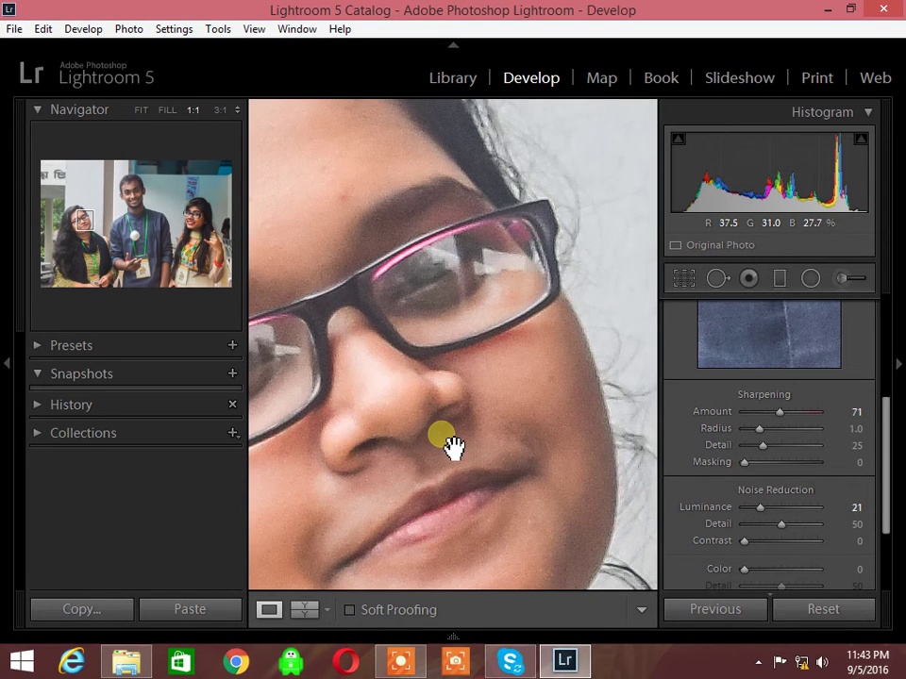
left_click(432, 415)
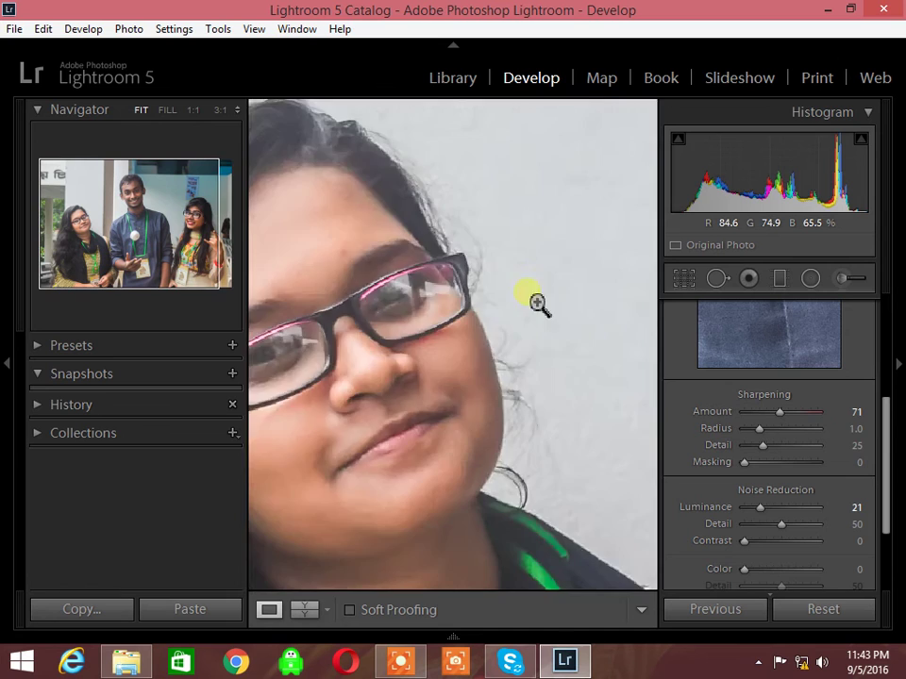
left_click(472, 274)
left_click_drag(453, 265, 520, 288)
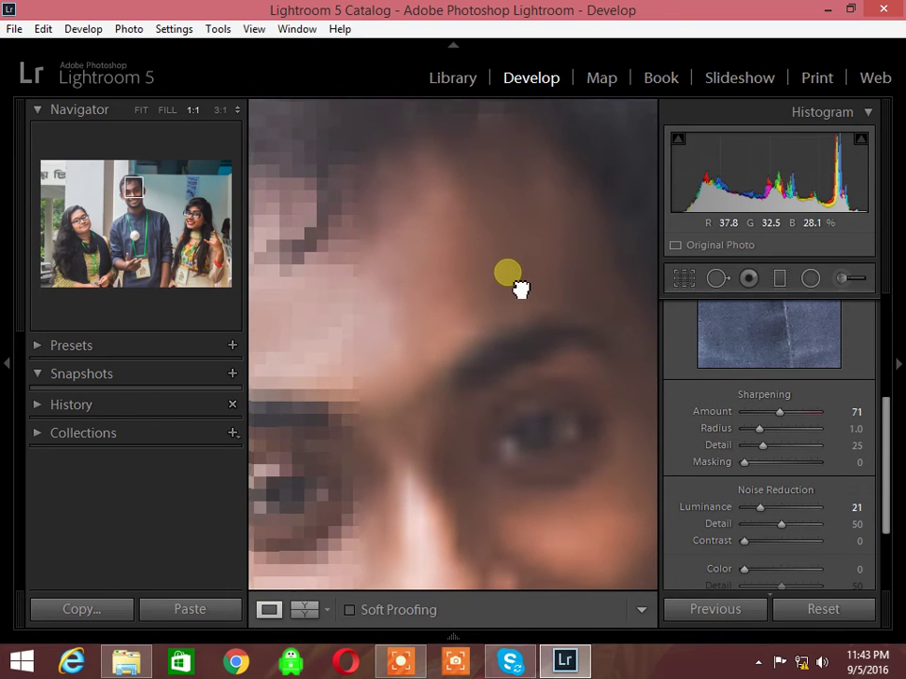
left_click(449, 341)
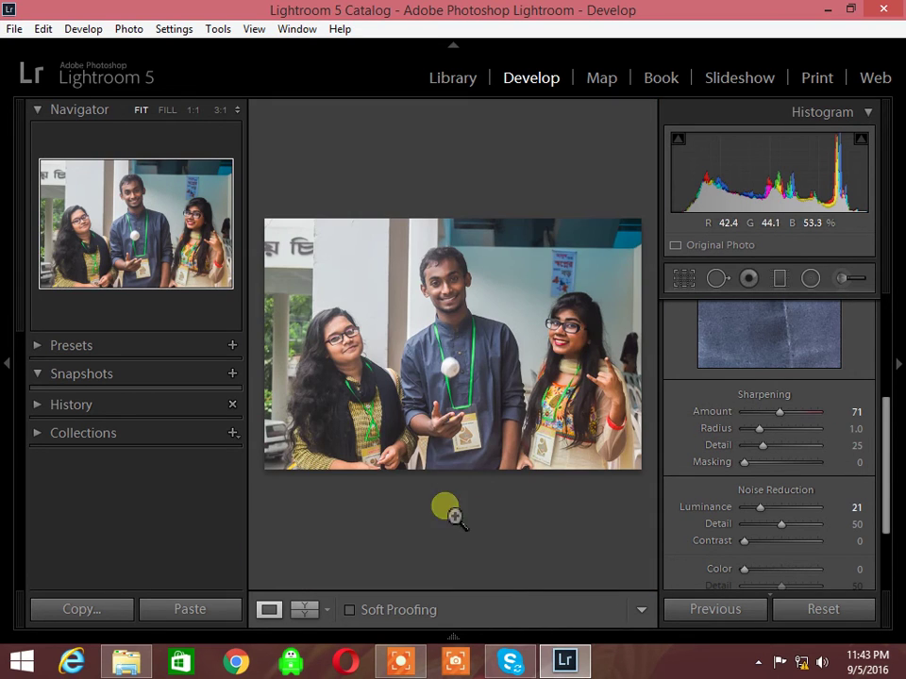
Step: Show Before/After top-bottom, then enable Profile Corrections and Remove Chromatic Aberration
left_click(315, 604)
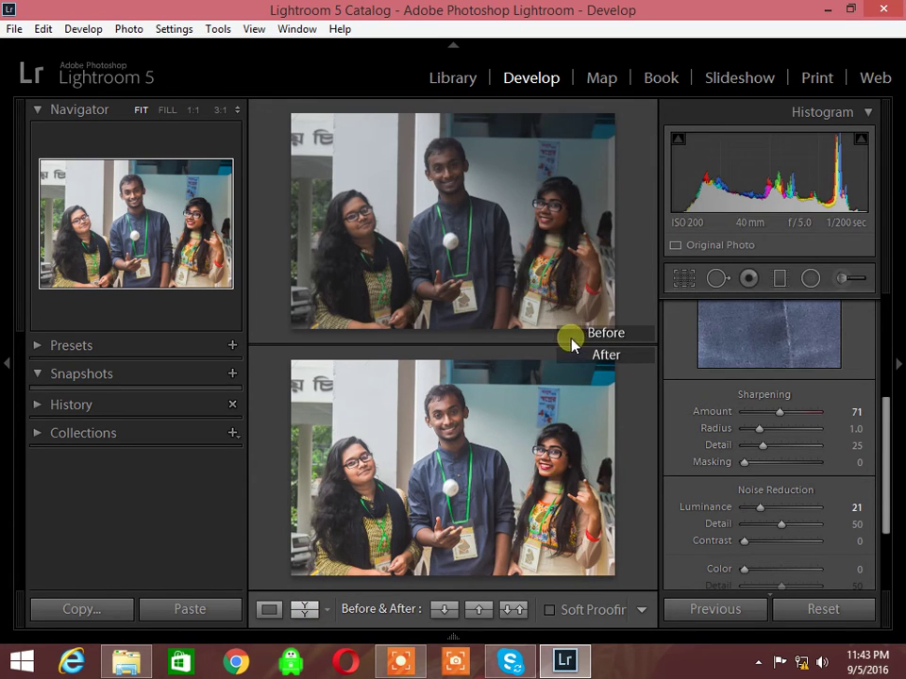
scroll(849, 451, "up", 5)
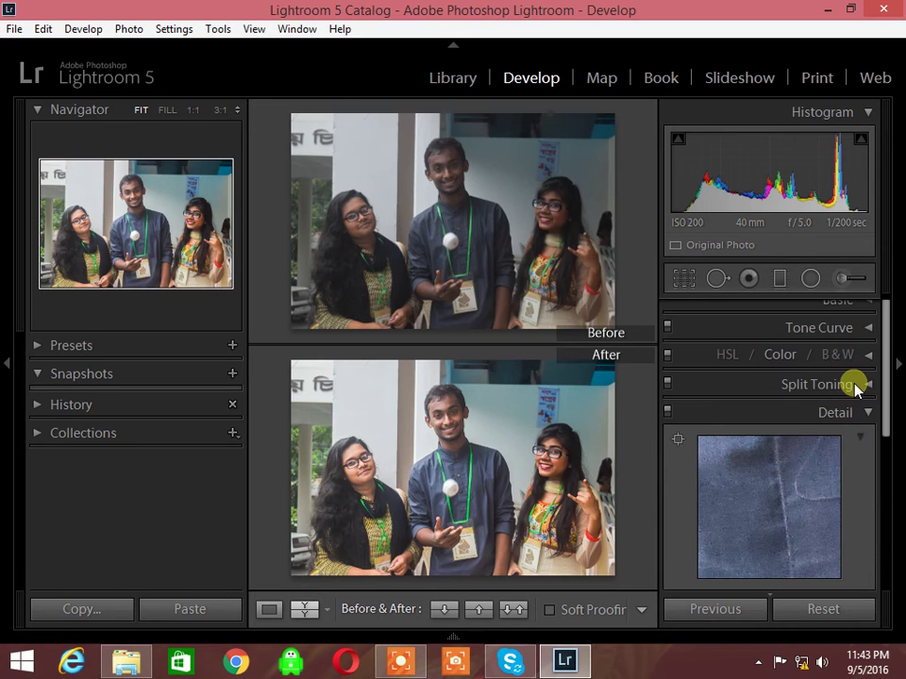
left_click(865, 421)
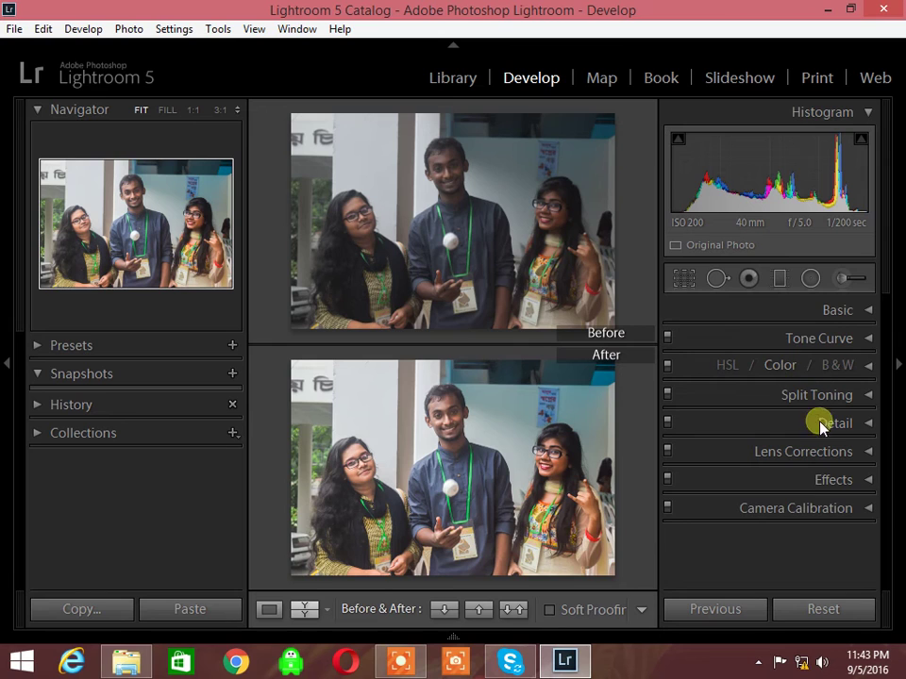
left_click(835, 450)
left_click(717, 383)
left_click(718, 400)
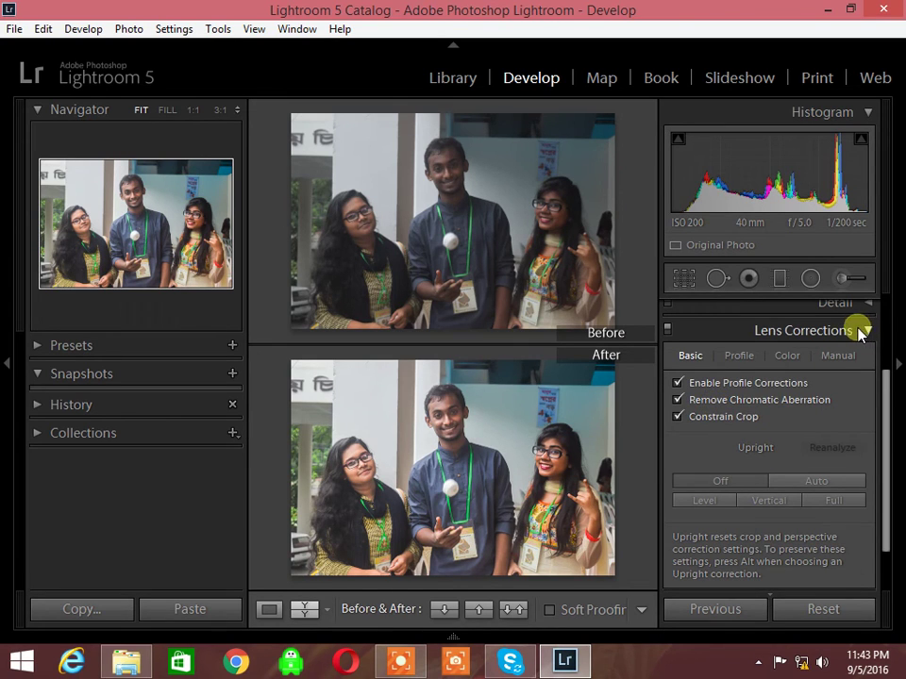
left_click(861, 331)
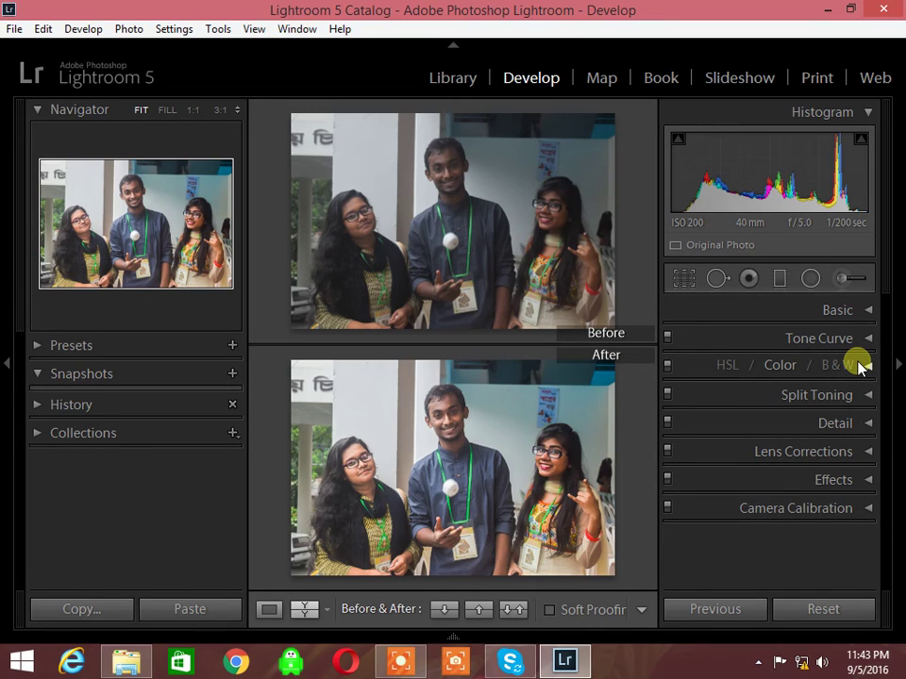
Step: Apply a post-crop vignette: Amount −24, Midpoint 6, Roundness −52, Feather 100
left_click(836, 481)
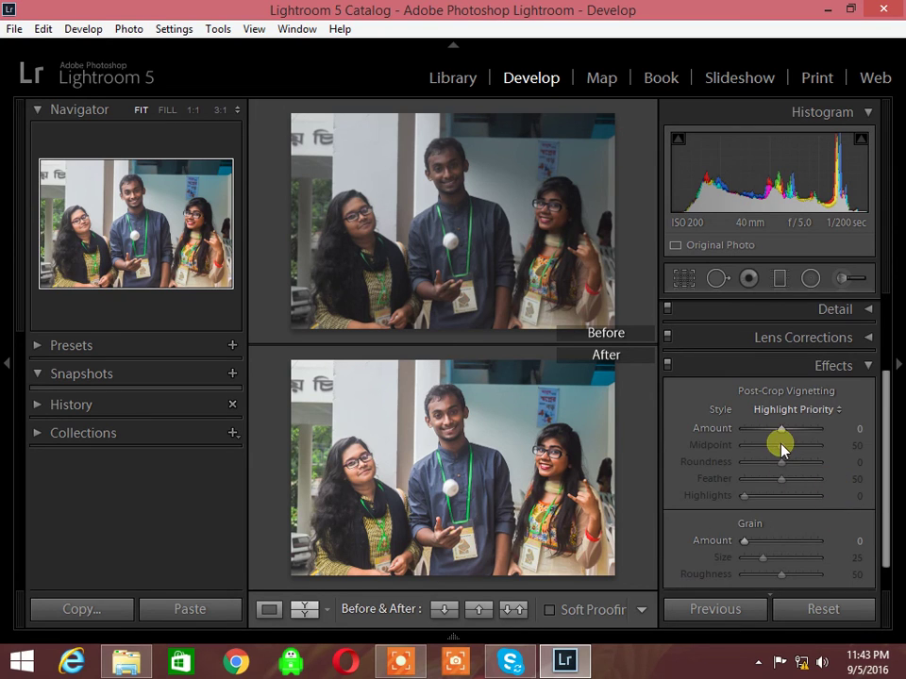
mouse_move(781, 429)
left_mouse_down()
mouse_move(750, 447)
mouse_move(787, 474)
mouse_move(763, 476)
mouse_move(817, 488)
left_mouse_up()
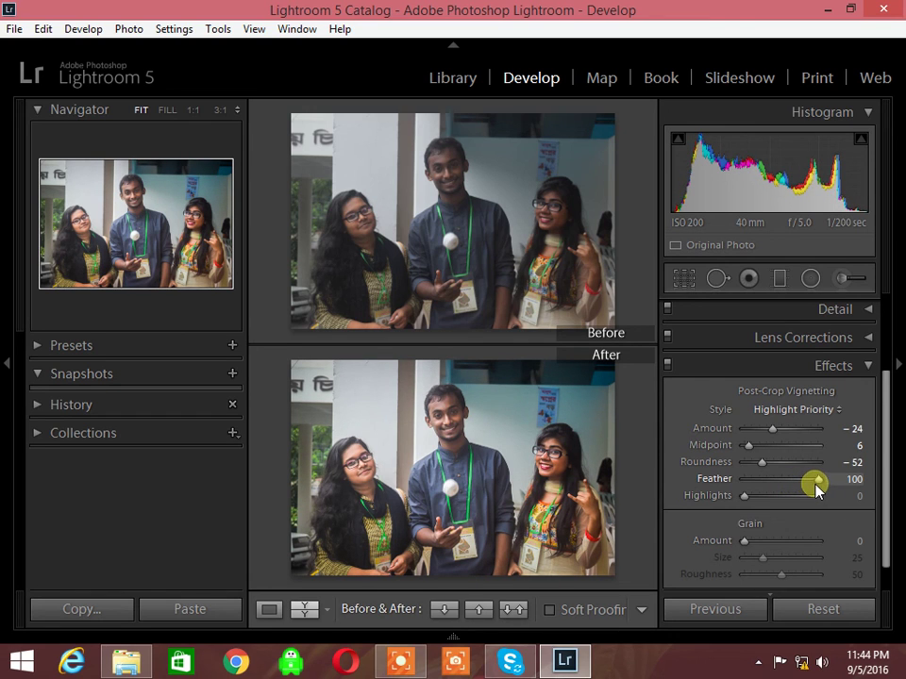
left_click(871, 368)
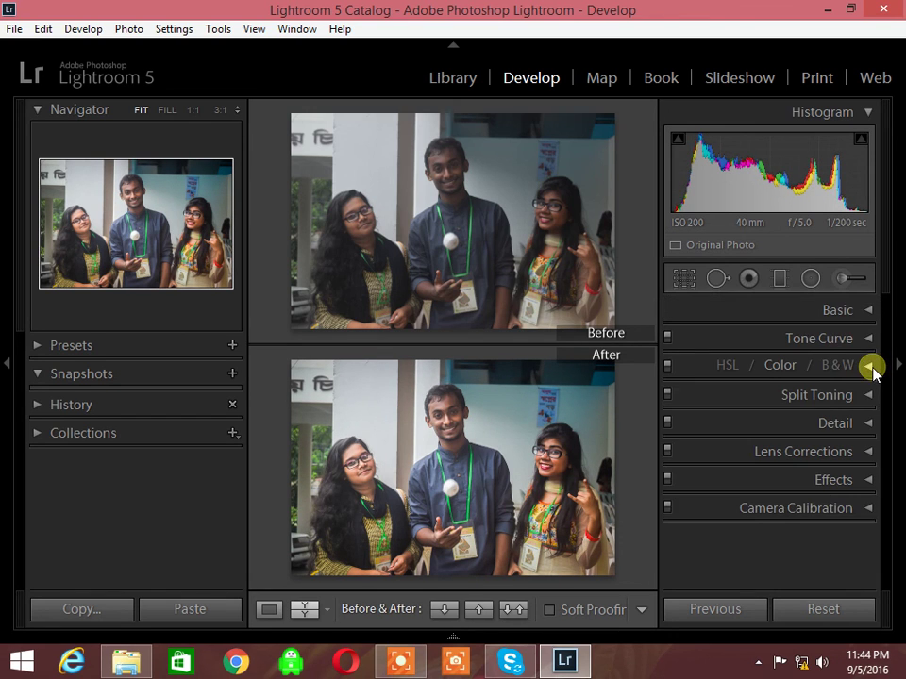
Step: Export the photo as college program 2016 008.jpg with the Burn Full-Sized JPEGs preset
right_click(527, 460)
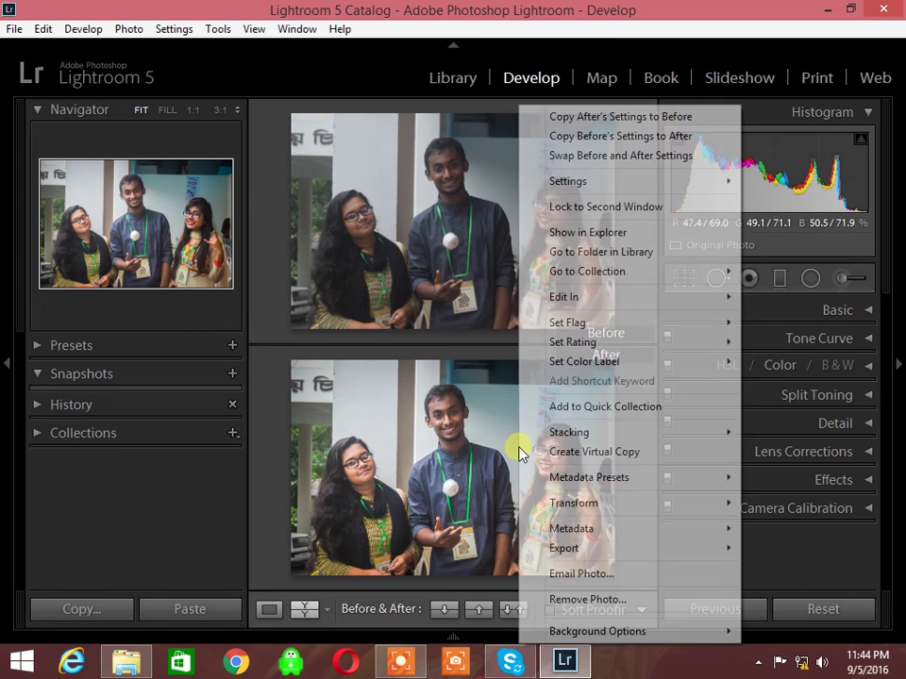
mouse_move(603, 548)
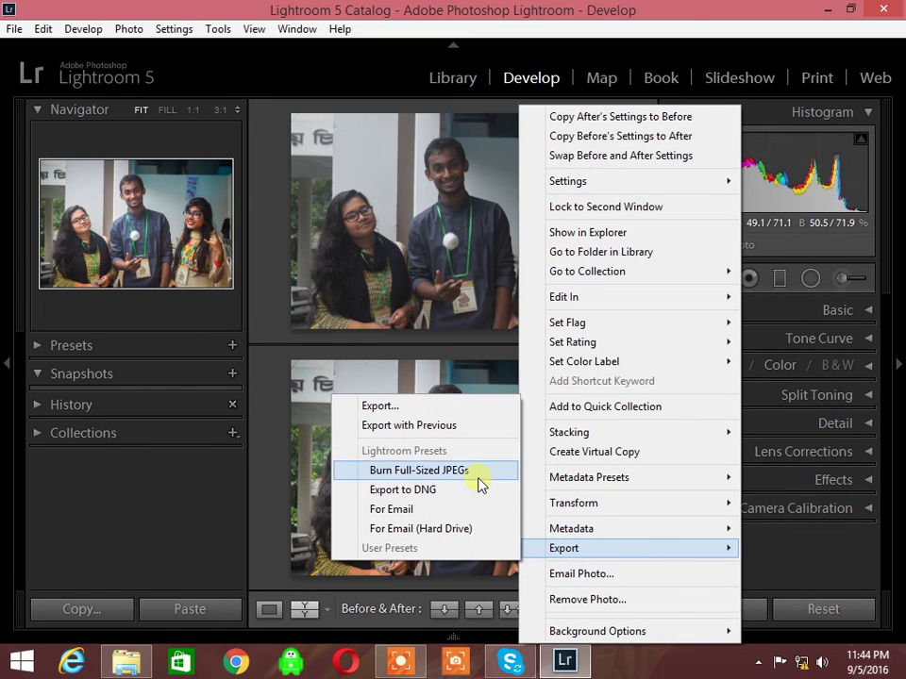
left_click(453, 429)
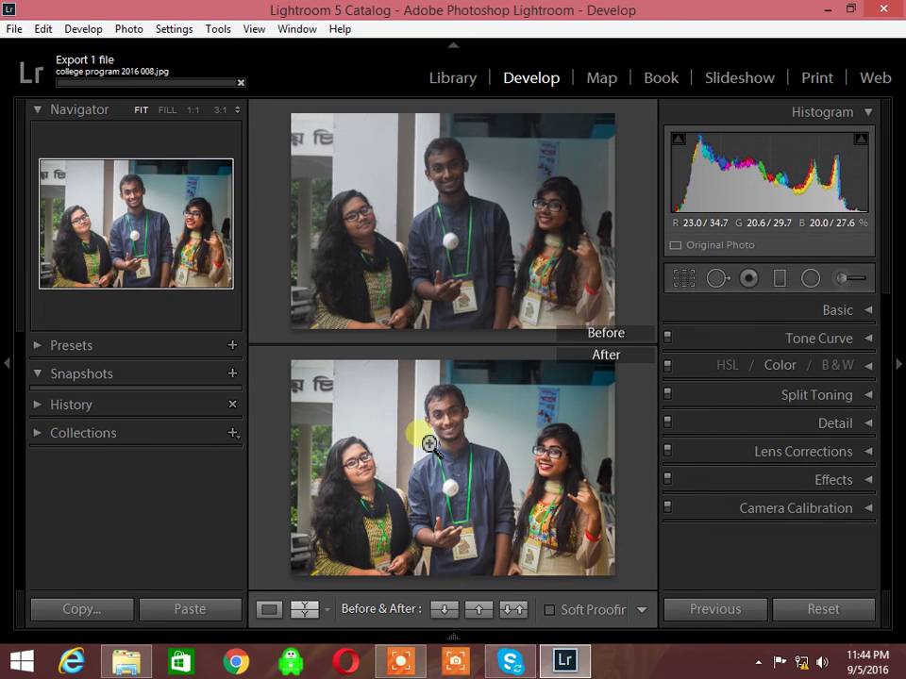